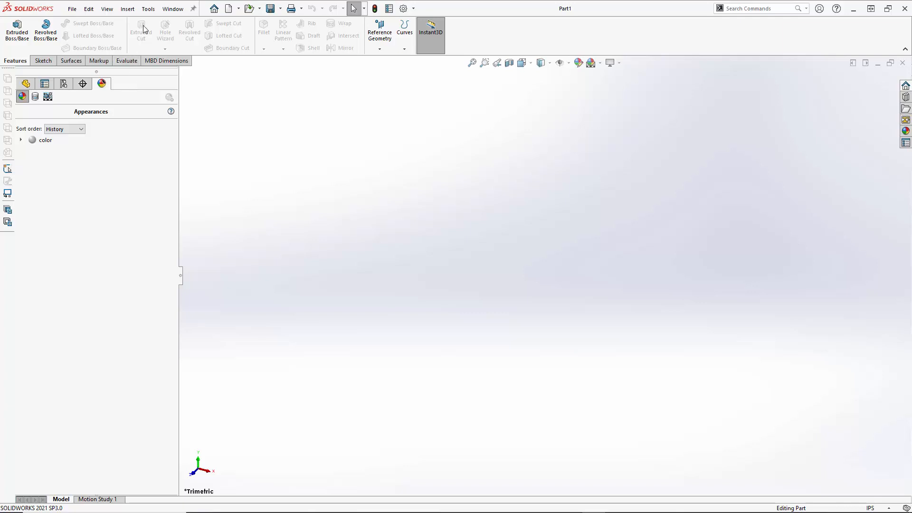
# Step: Enable the BobCAM for SOLIDWORKS add-in for the current session
pyautogui.click(148, 10)
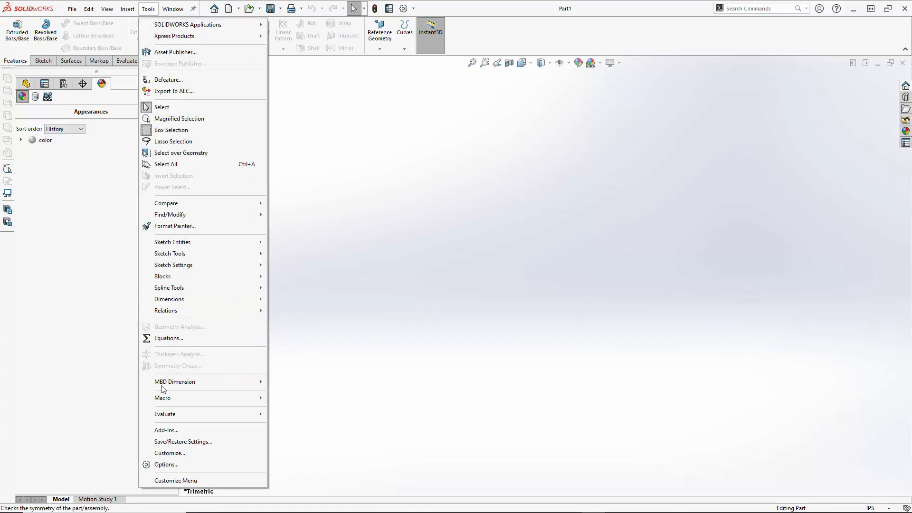
pyautogui.click(167, 430)
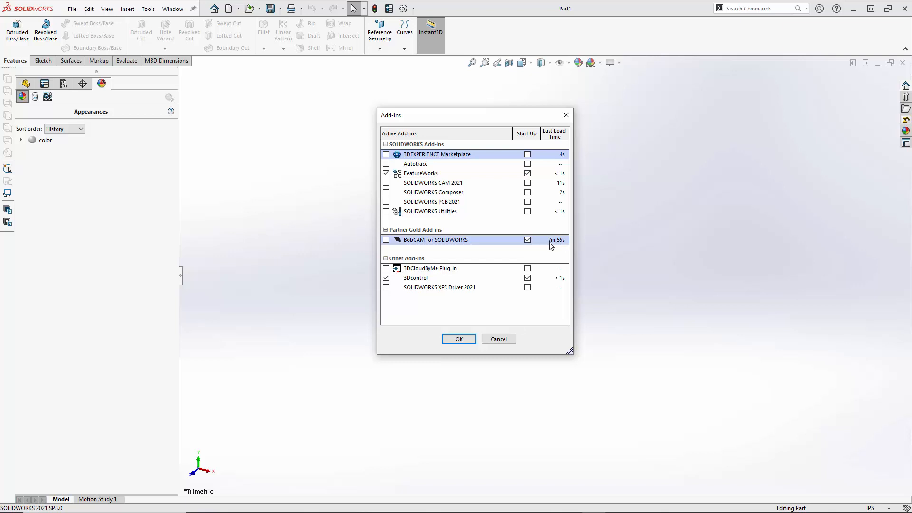
pyautogui.click(386, 240)
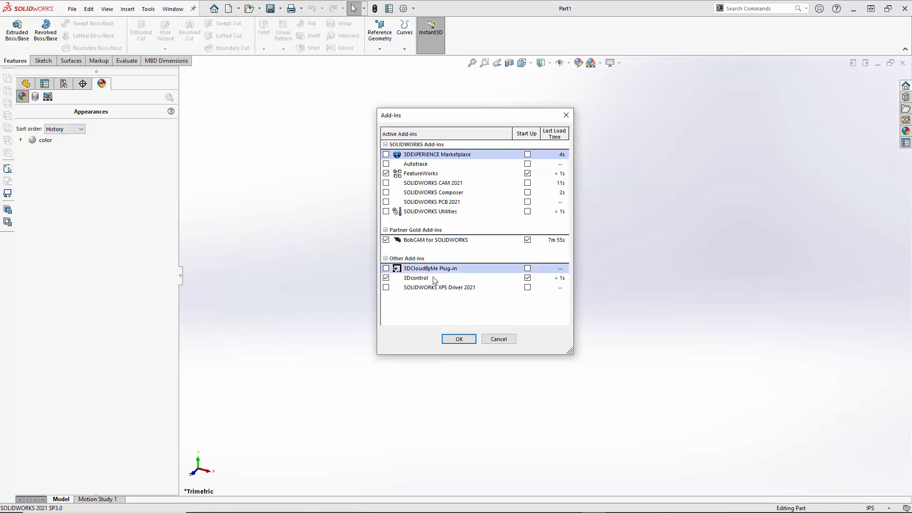
pyautogui.click(458, 339)
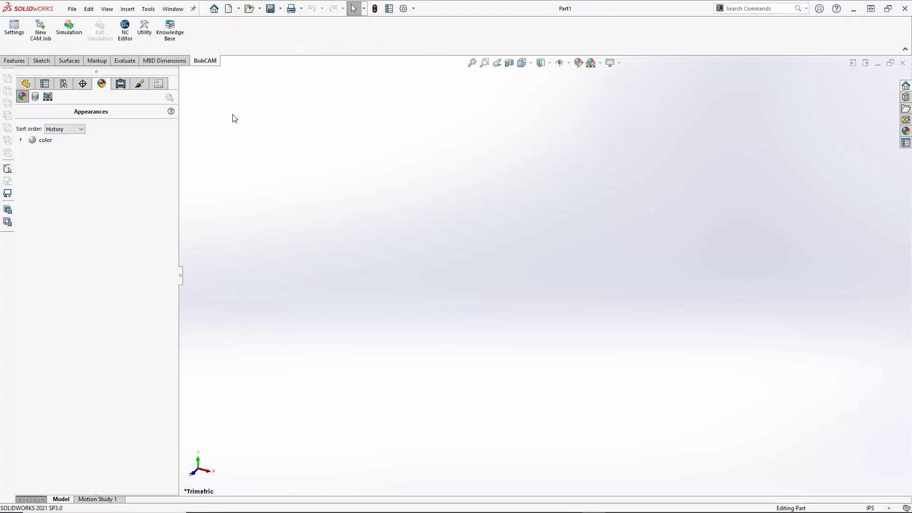
# Step: Show the CAM tree and open the Tool Library from CAM Defaults
pyautogui.click(120, 85)
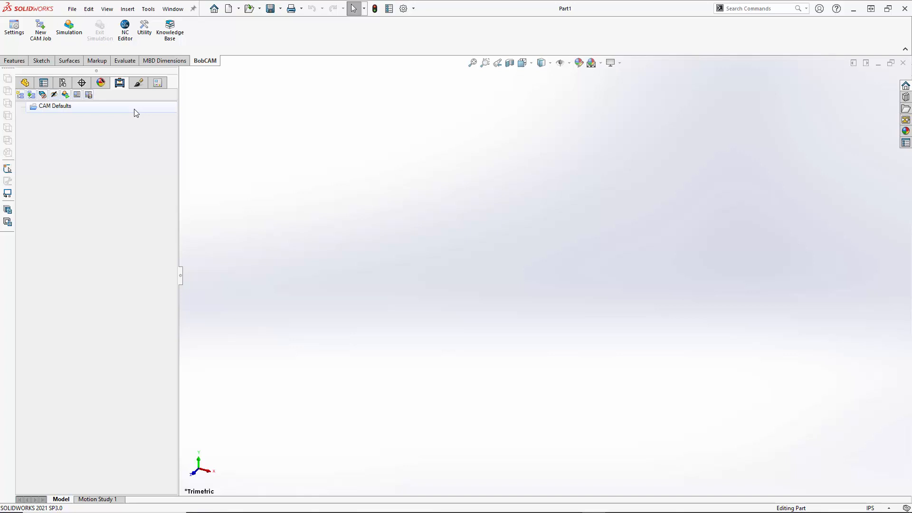
pyautogui.rightClick(56, 111)
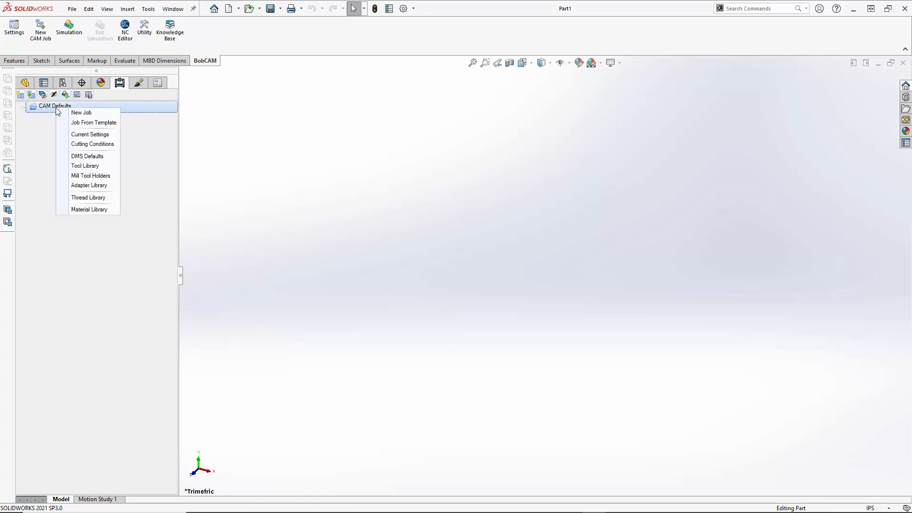
pyautogui.click(312, 221)
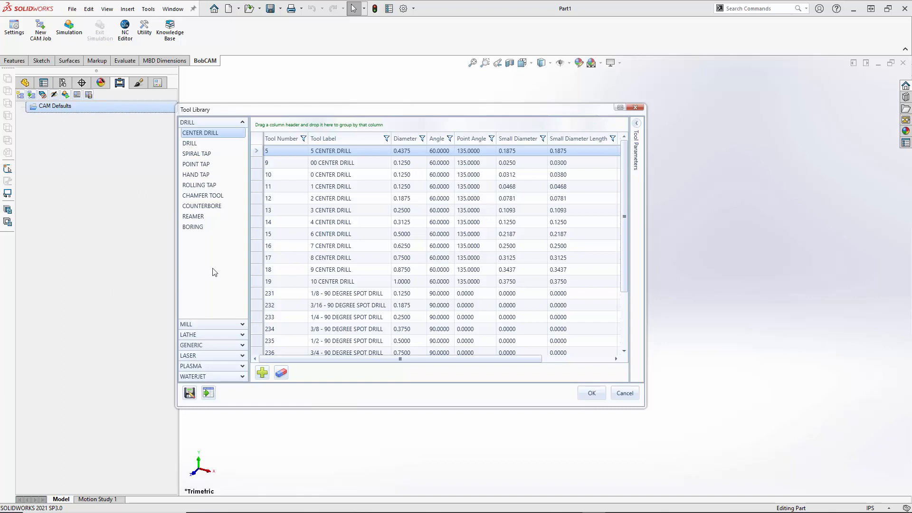
# Step: Browse the generic and mill tool categories and display the ENDMILL ROUGH tools
pyautogui.click(197, 124)
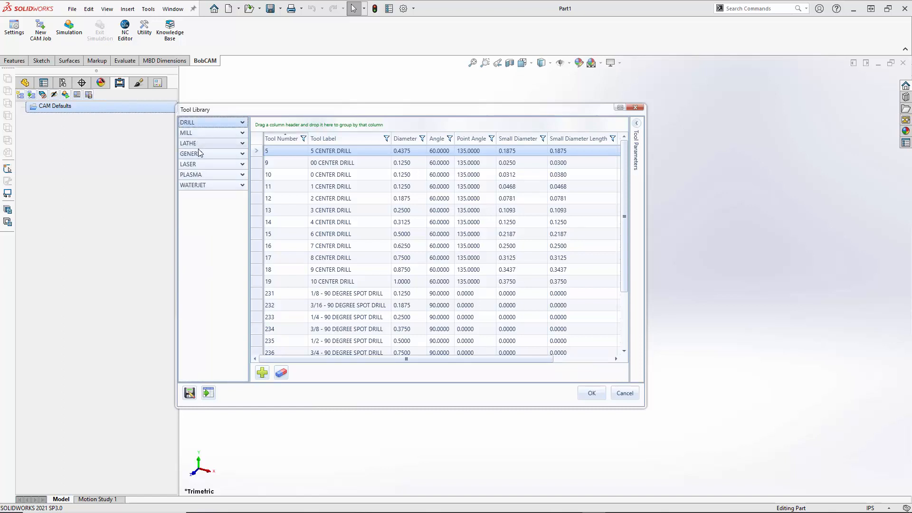
pyautogui.click(201, 154)
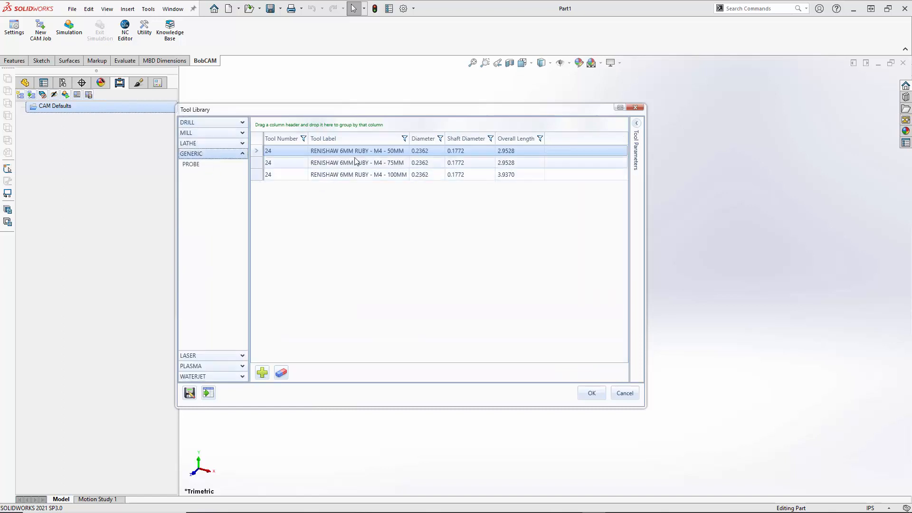
pyautogui.click(229, 156)
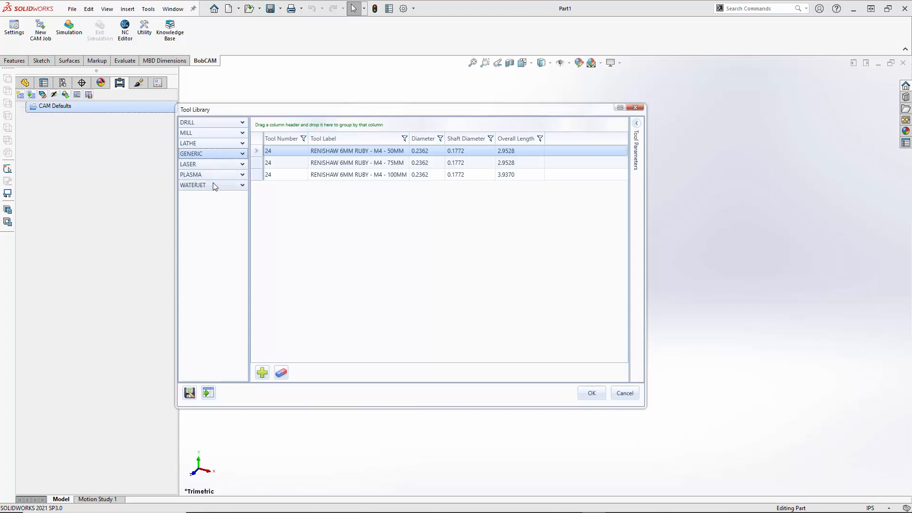
pyautogui.click(207, 134)
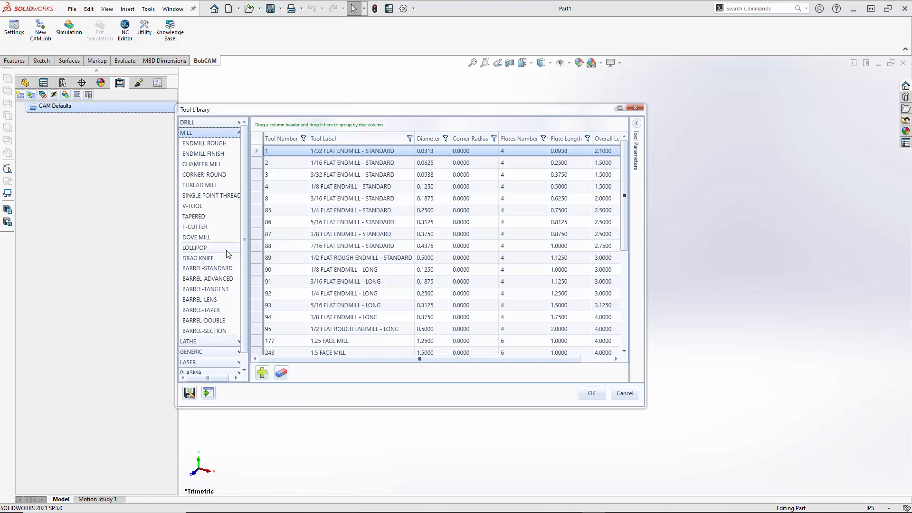
pyautogui.click(197, 144)
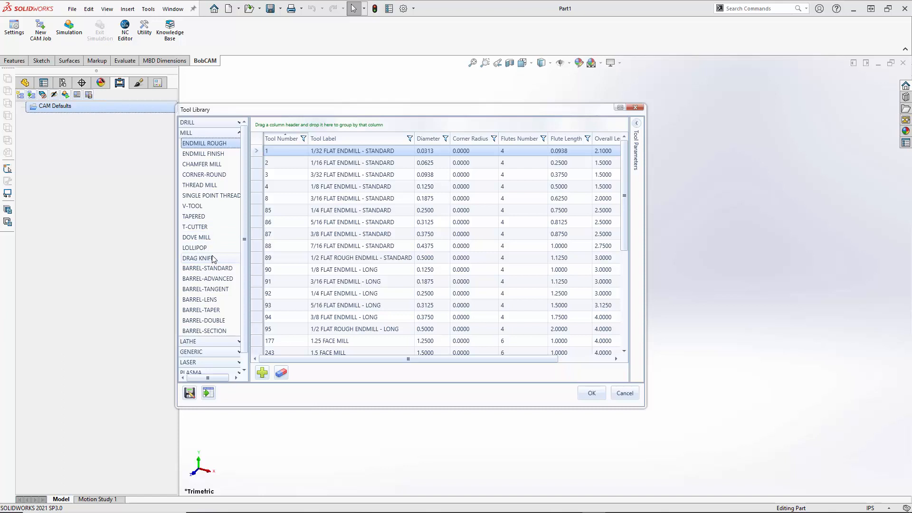
pyautogui.moveTo(244, 231); pyautogui.dragTo(246, 246)
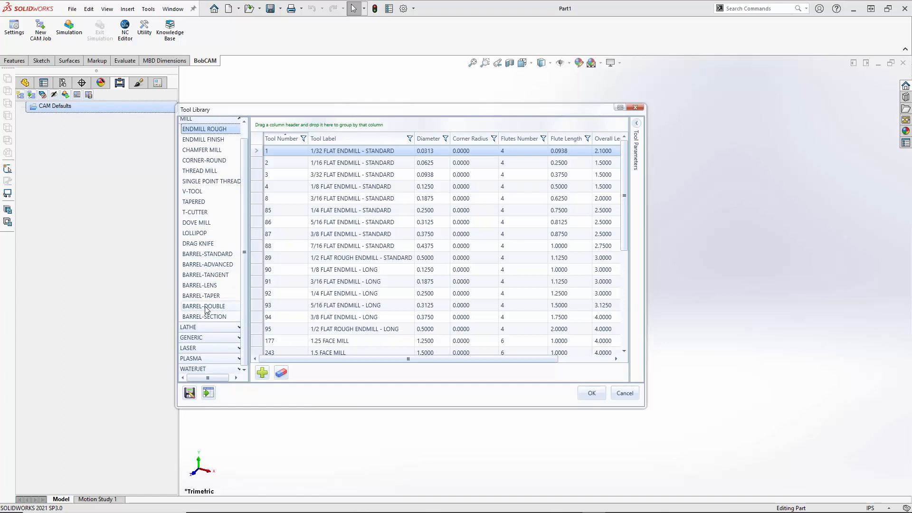
pyautogui.scroll(1, 207, 279)
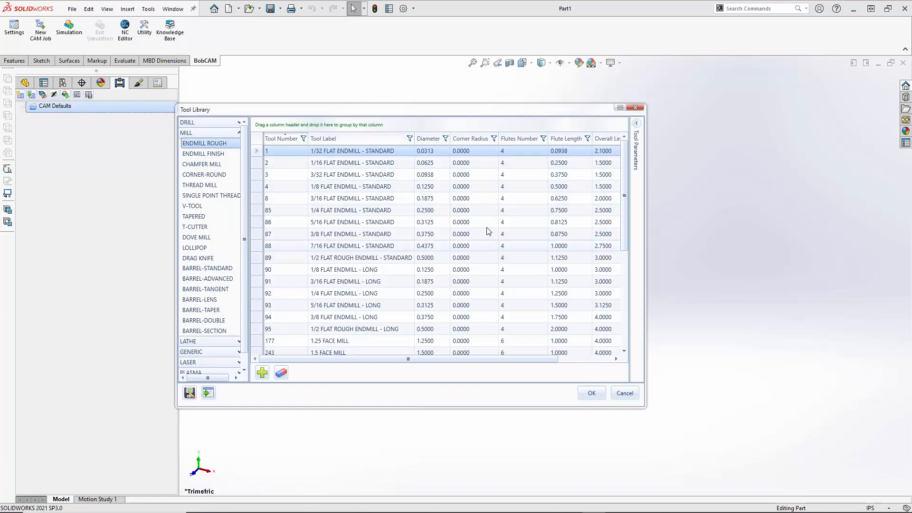
# Step: Sort the rough endmill list by tool number, by tool label, and by diameter to compare the tools
pyautogui.click(278, 140)
pyautogui.click(278, 140)
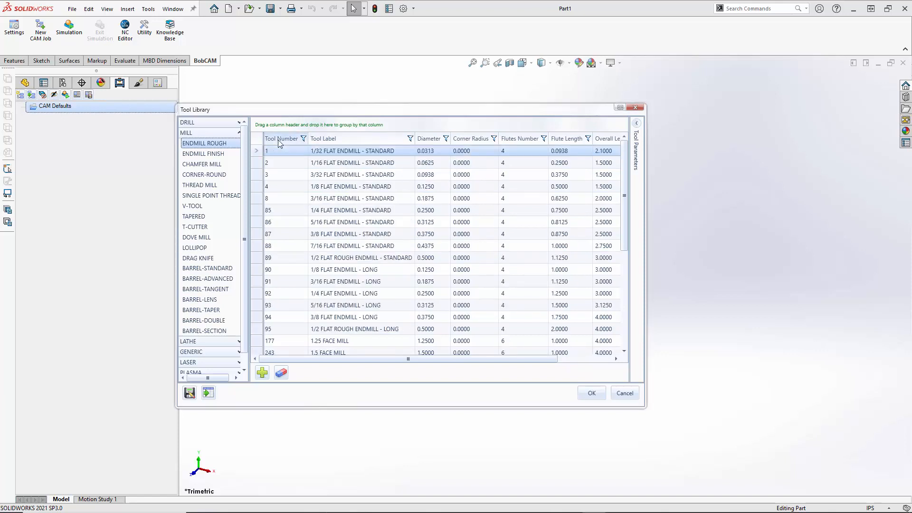
pyautogui.click(348, 139)
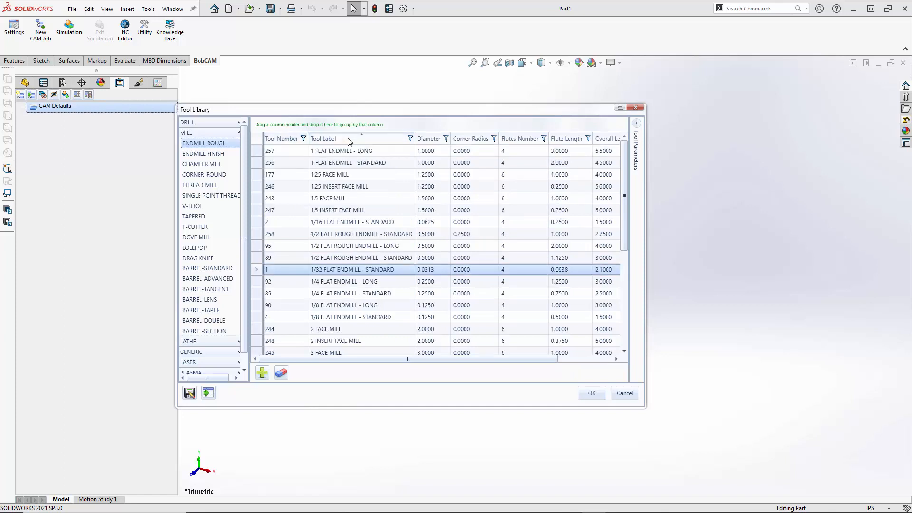
pyautogui.click(349, 140)
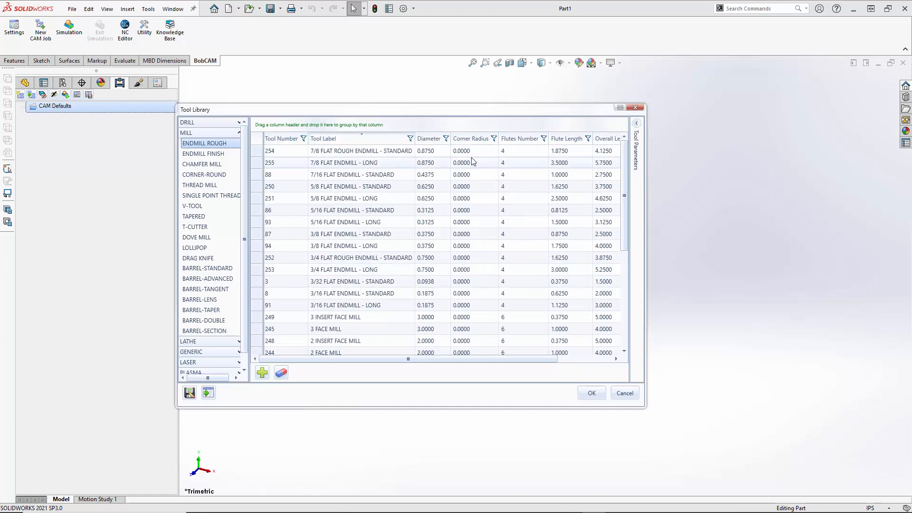
pyautogui.click(435, 142)
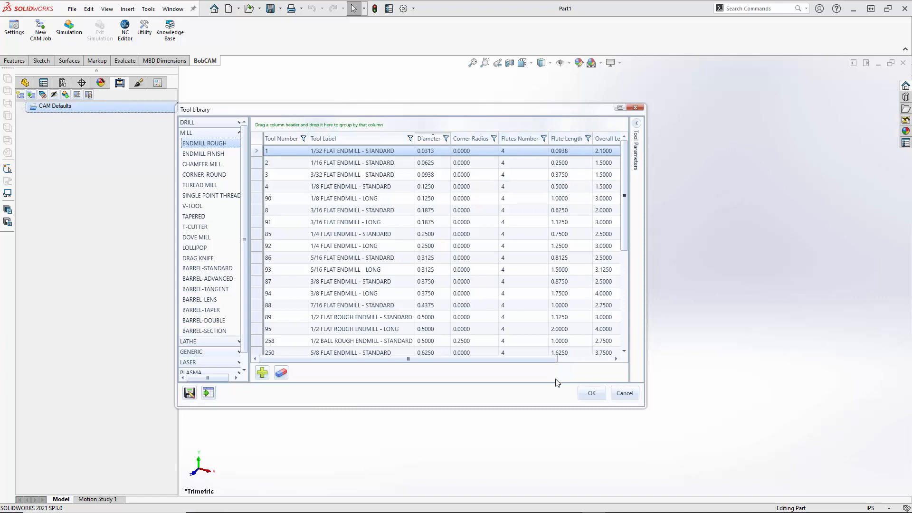
# Step: Group the rough endmills by diameter to examine the 0.5000 tools, and remove the grouping
pyautogui.moveTo(554, 358); pyautogui.dragTo(516, 371)
pyautogui.moveTo(435, 138); pyautogui.dragTo(333, 124)
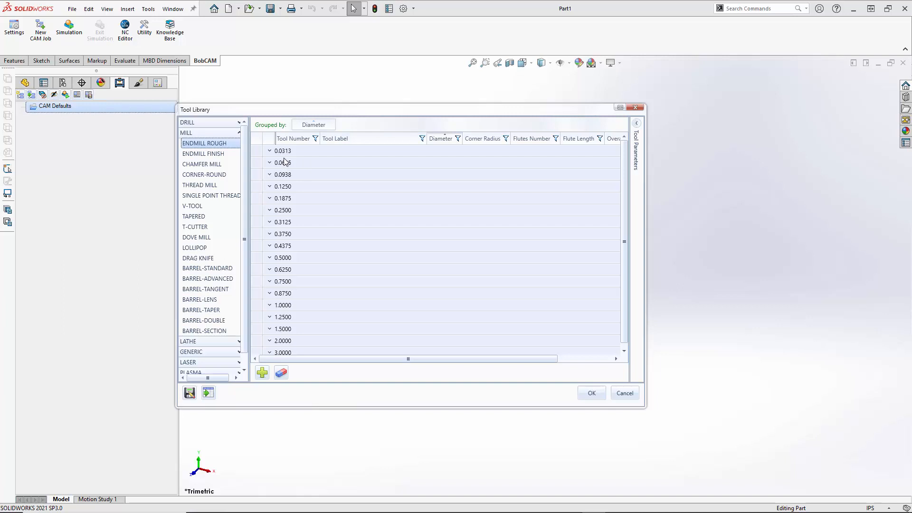
pyautogui.click(270, 258)
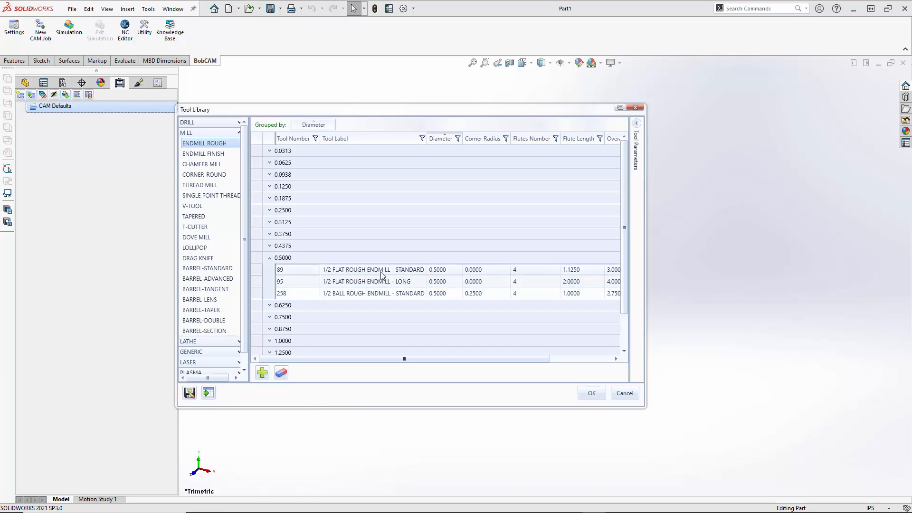
pyautogui.click(332, 126)
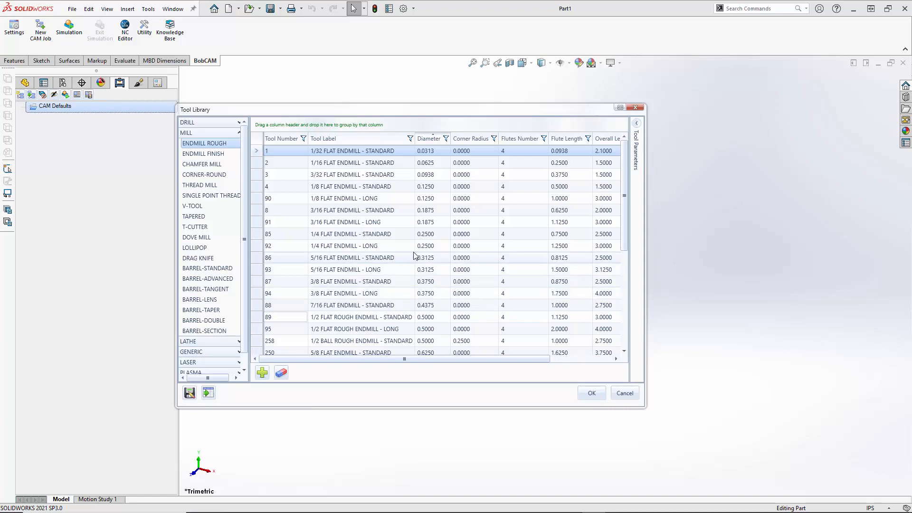
# Step: Add a new rough endmill to the library and sort the list by ascending tool number
pyautogui.click(263, 374)
pyautogui.scroll(-5, 341, 309)
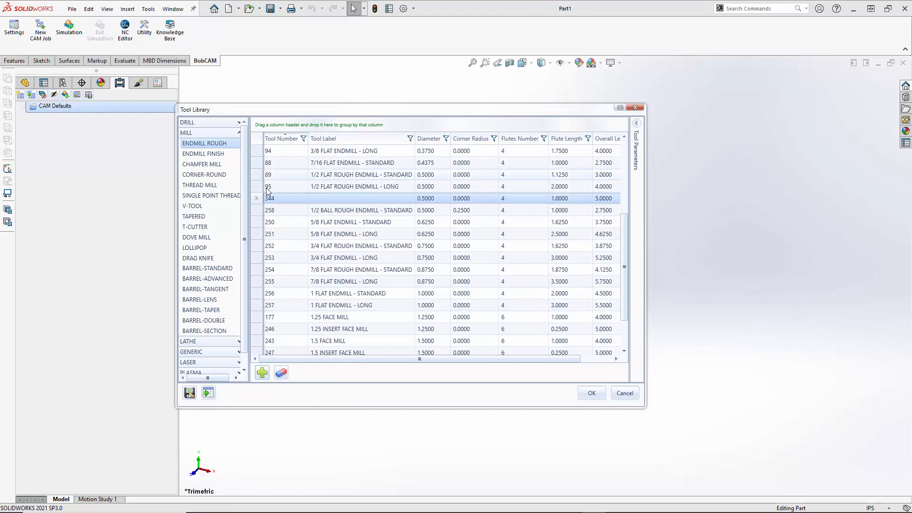
pyautogui.click(287, 138)
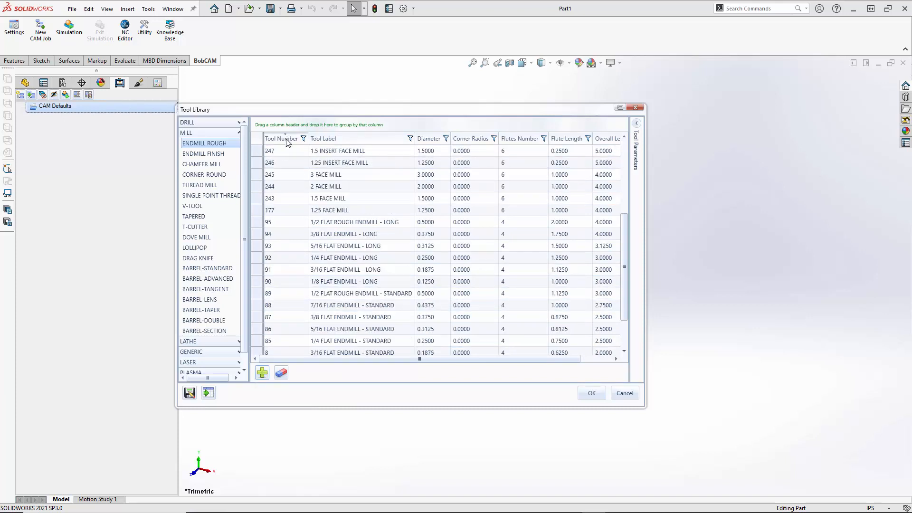
pyautogui.click(287, 138)
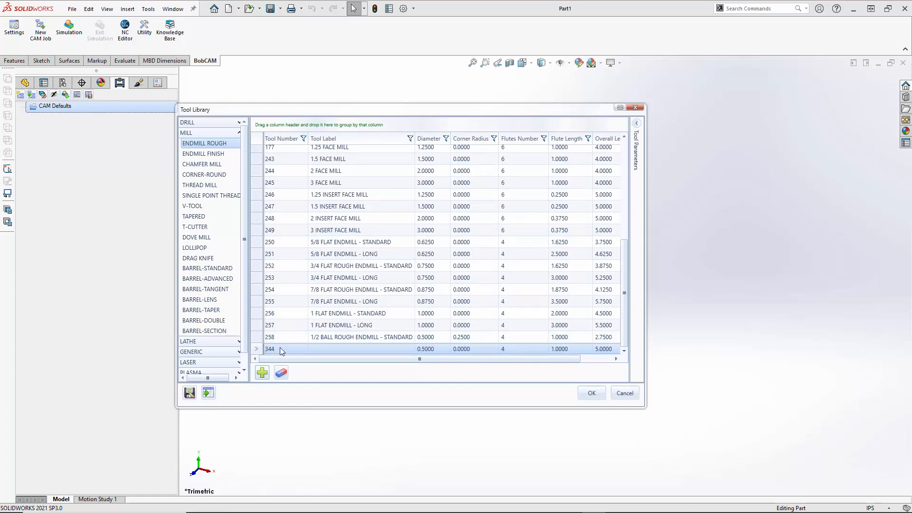
# Step: Show the new endmill's tool parameters and label it "1/2 Flat Endmill - Carbide"
pyautogui.doubleClick(329, 349)
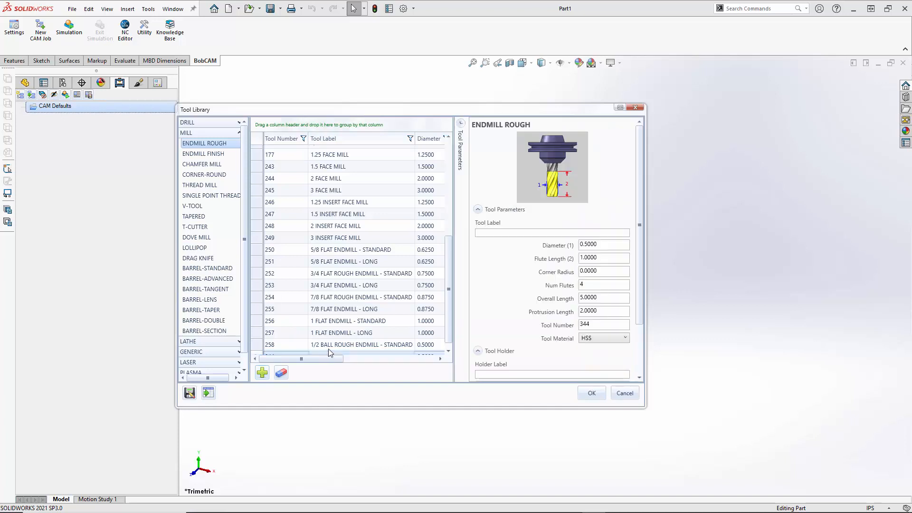
pyautogui.click(460, 123)
pyautogui.click(636, 127)
pyautogui.click(461, 123)
pyautogui.click(635, 128)
pyautogui.click(496, 232)
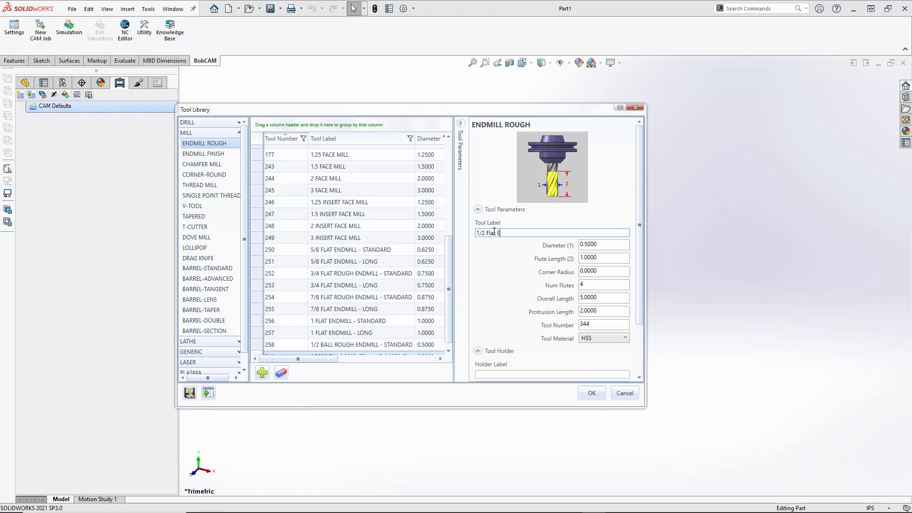
pyautogui.write('ndmill - Carbide')
# Step: Review the new endmill's dimensions and tool number, and set its tool material to CARBIDE
pyautogui.click(604, 244)
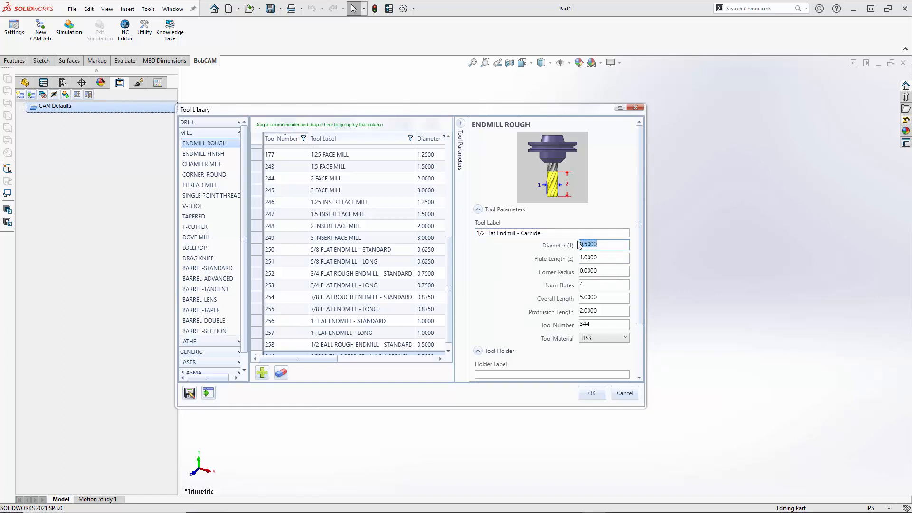
pyautogui.click(616, 244)
pyautogui.moveTo(626, 258); pyautogui.dragTo(570, 312)
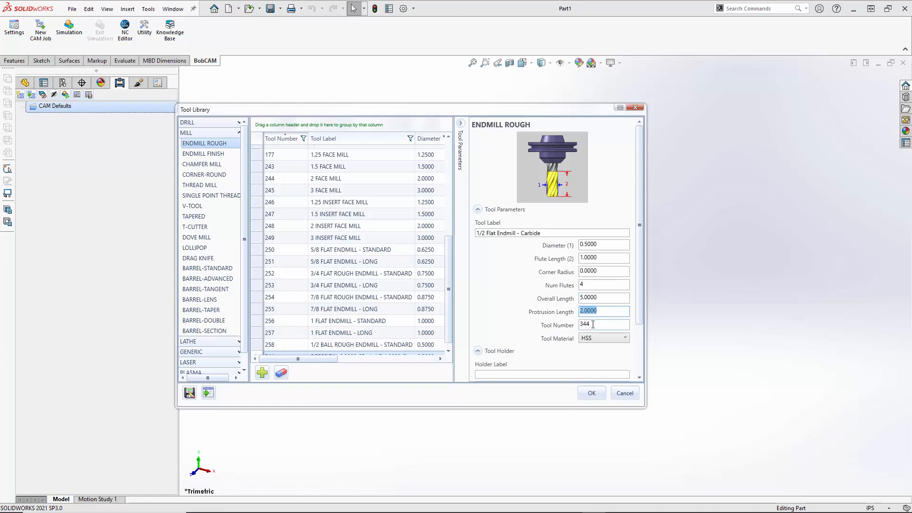
pyautogui.moveTo(593, 324); pyautogui.dragTo(566, 328)
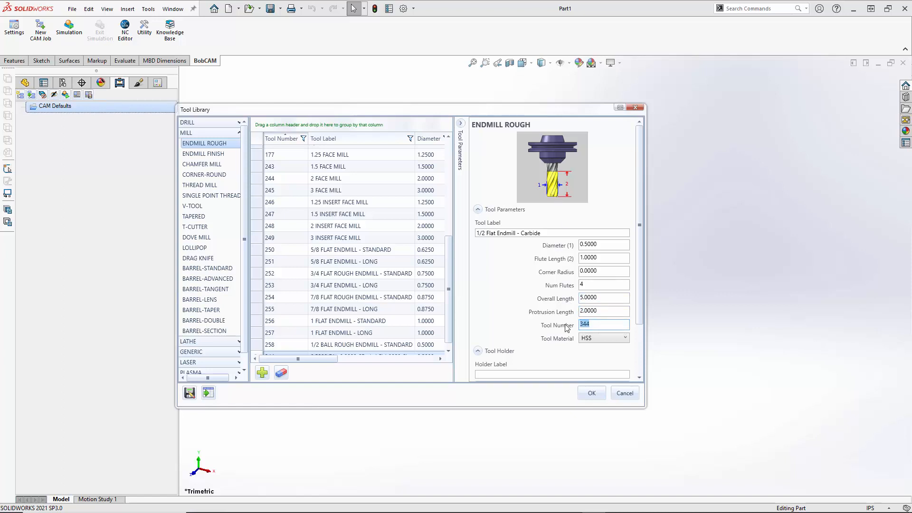
pyautogui.click(596, 339)
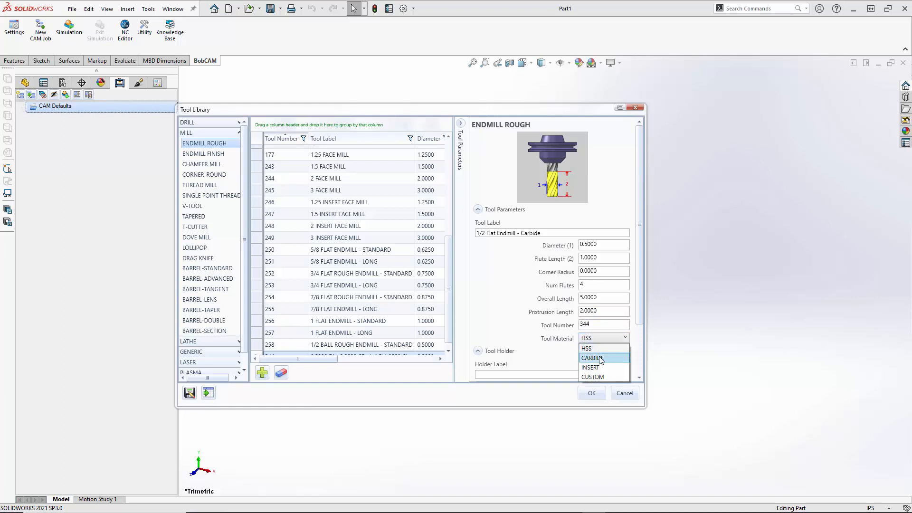
pyautogui.click(601, 358)
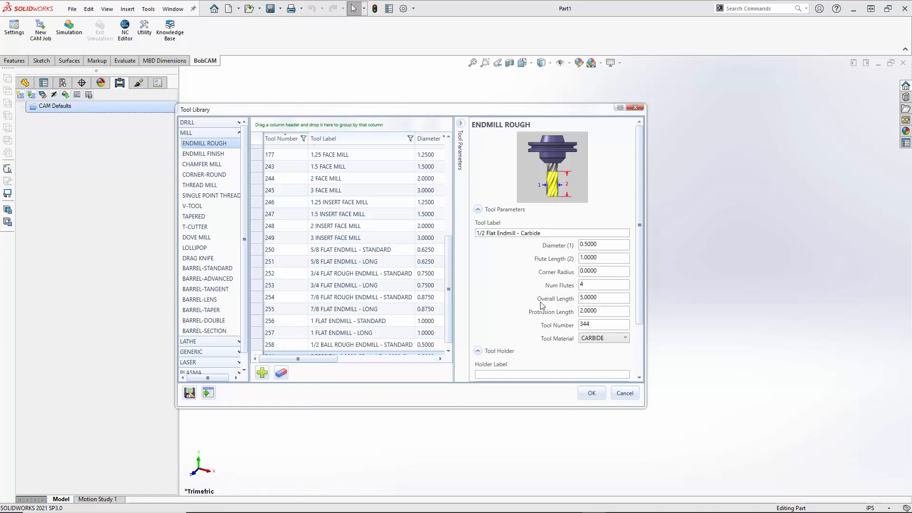
# Step: Start assigning a tool holder to the endmill, look through the CAT 50 and BT 40 holders, and choose the CAT 40 Holder group
pyautogui.scroll(-1, 541, 304)
pyautogui.scroll(-2, 522, 261)
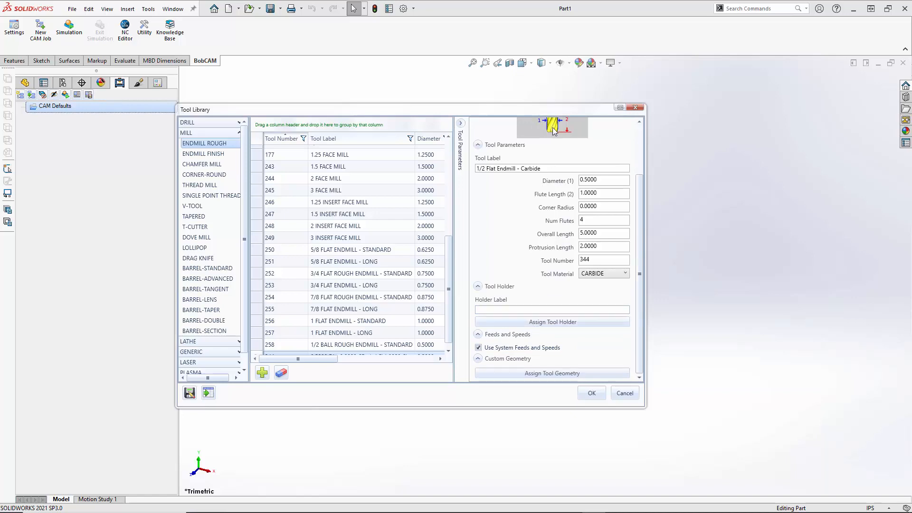
pyautogui.click(546, 322)
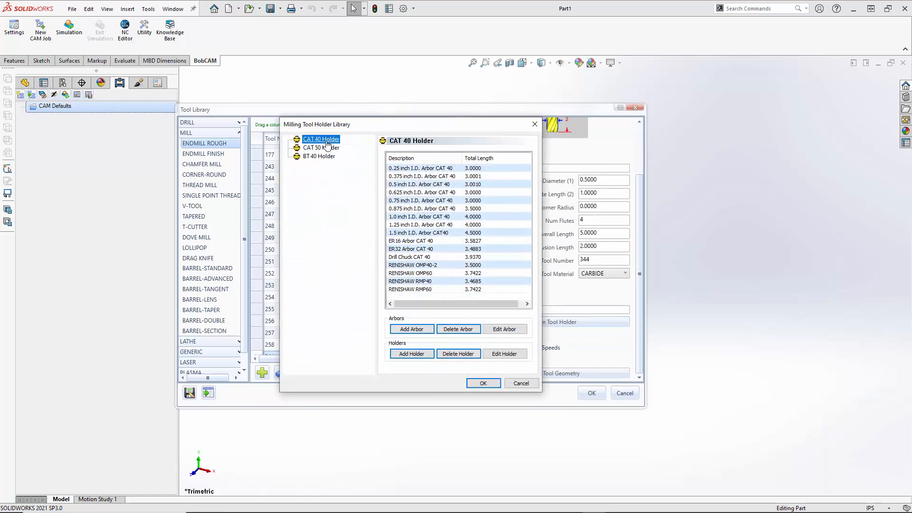
pyautogui.click(324, 148)
pyautogui.click(323, 157)
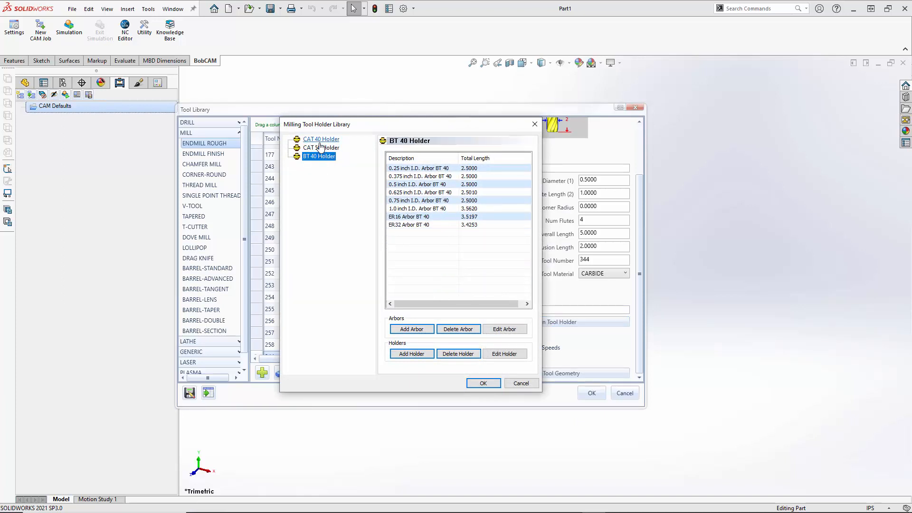
pyautogui.click(321, 139)
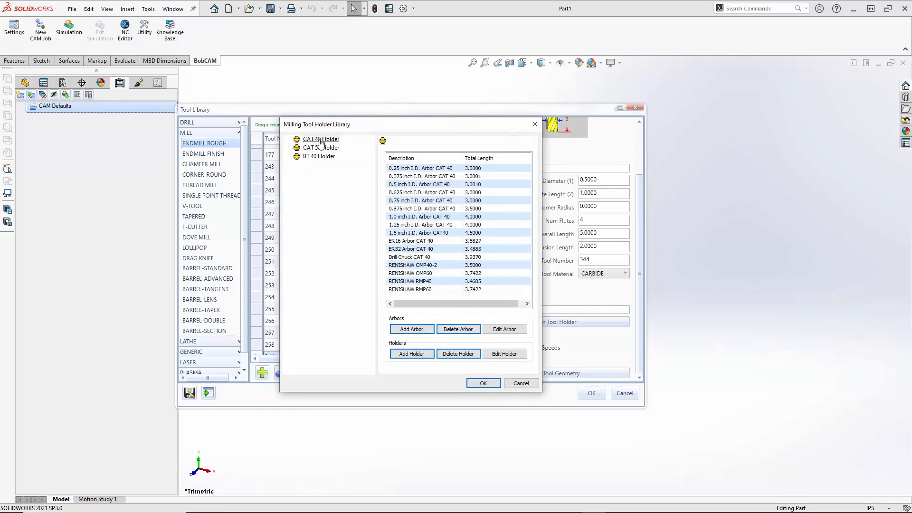
# Step: Open the definition of the 0.5 inch I.D. Arbor CAT 40 and examine the parameters of its cylinder and cone elements
pyautogui.click(410, 185)
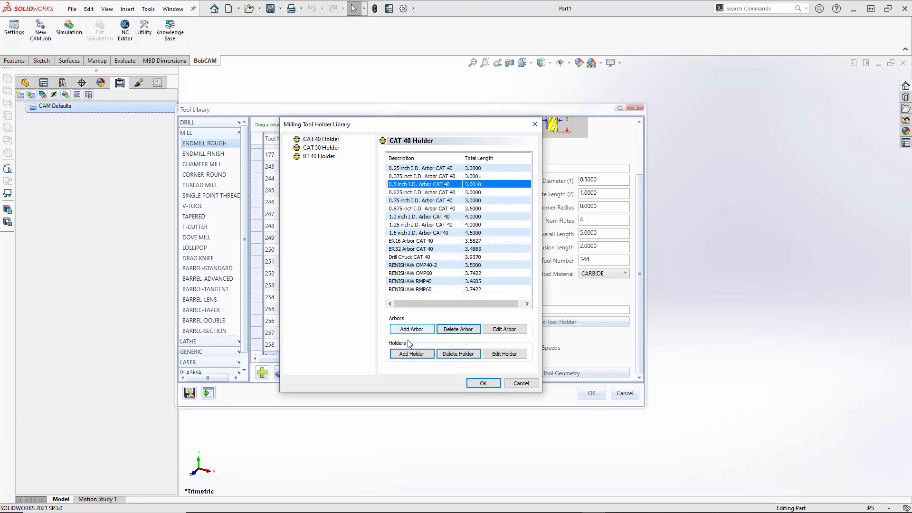
pyautogui.click(502, 330)
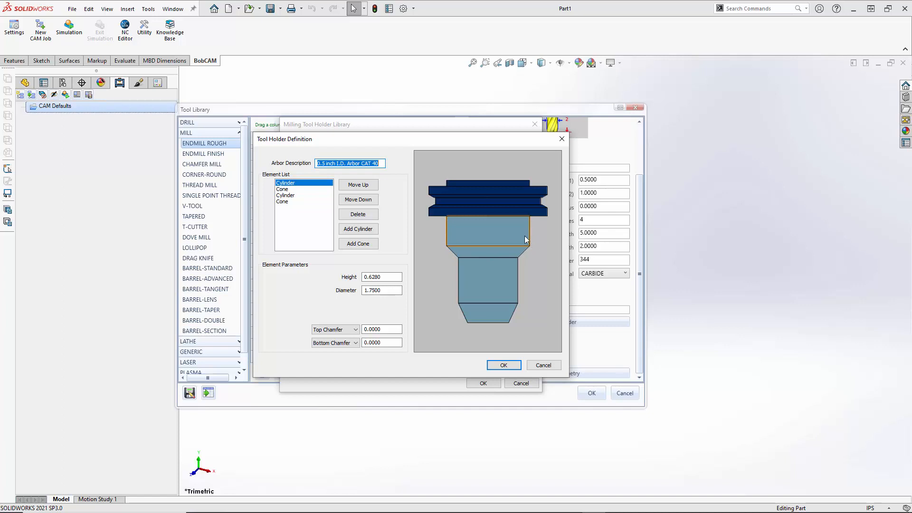
pyautogui.click(283, 190)
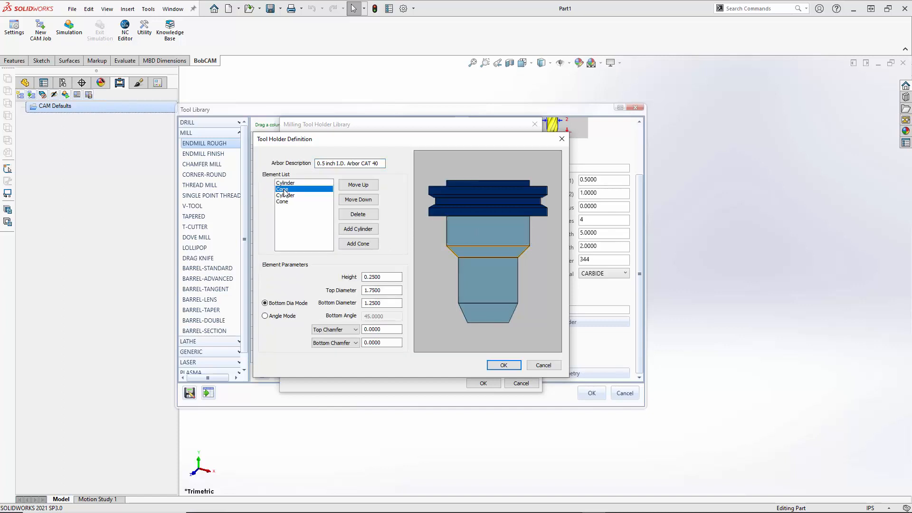
pyautogui.click(286, 195)
pyautogui.click(286, 202)
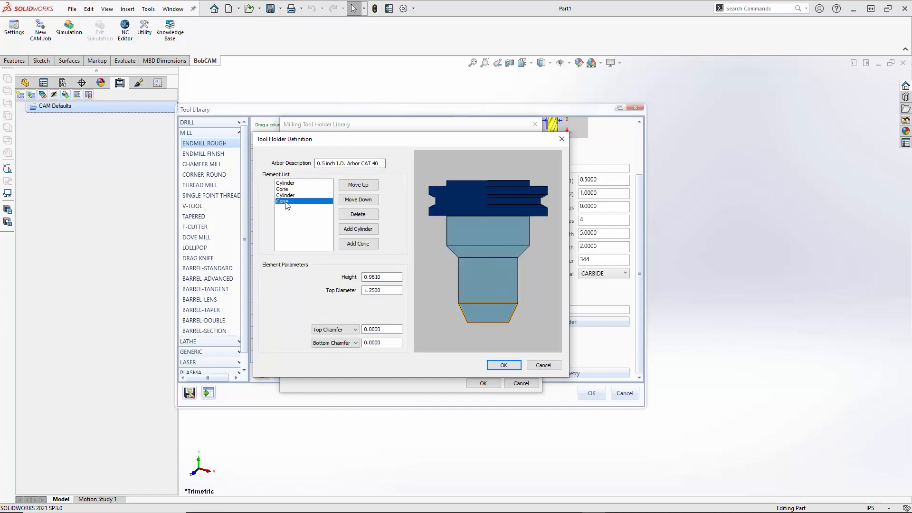
pyautogui.click(287, 184)
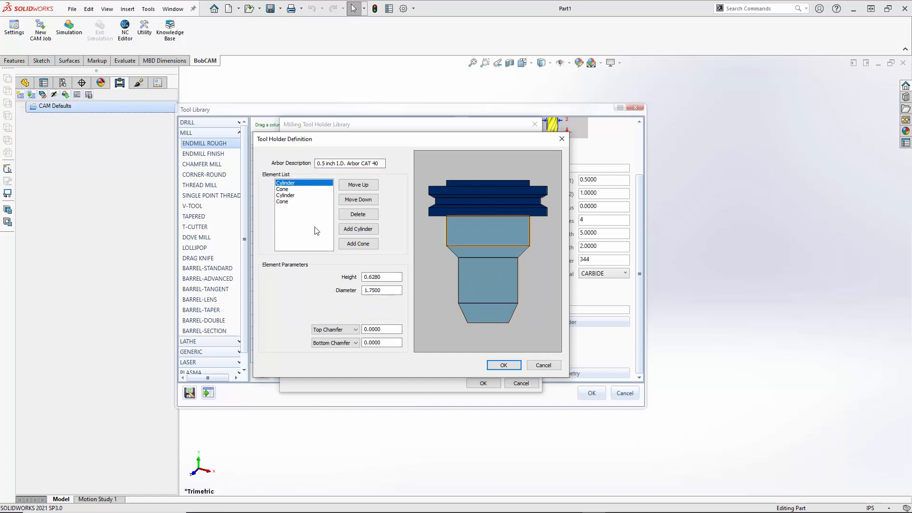
pyautogui.moveTo(396, 276); pyautogui.dragTo(355, 284)
pyautogui.press('Tab')
pyautogui.click(285, 189)
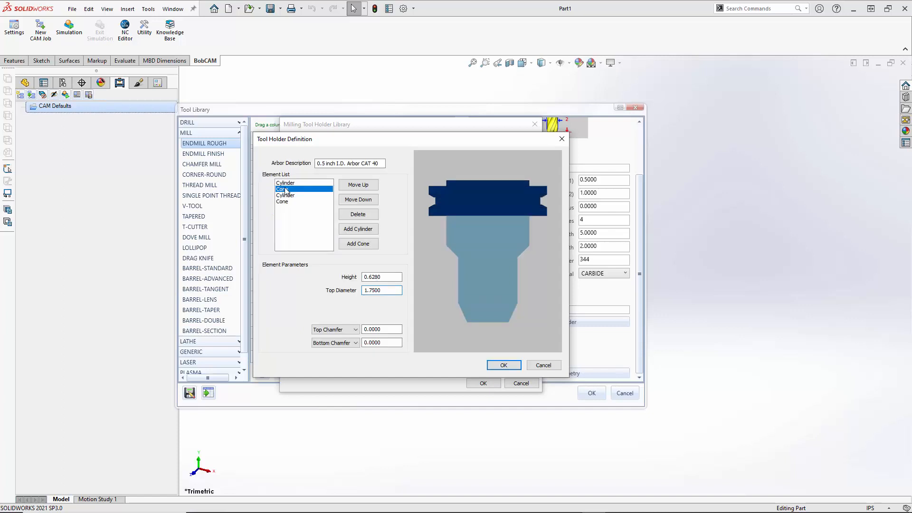
pyautogui.moveTo(390, 277); pyautogui.dragTo(357, 304)
pyautogui.click(293, 202)
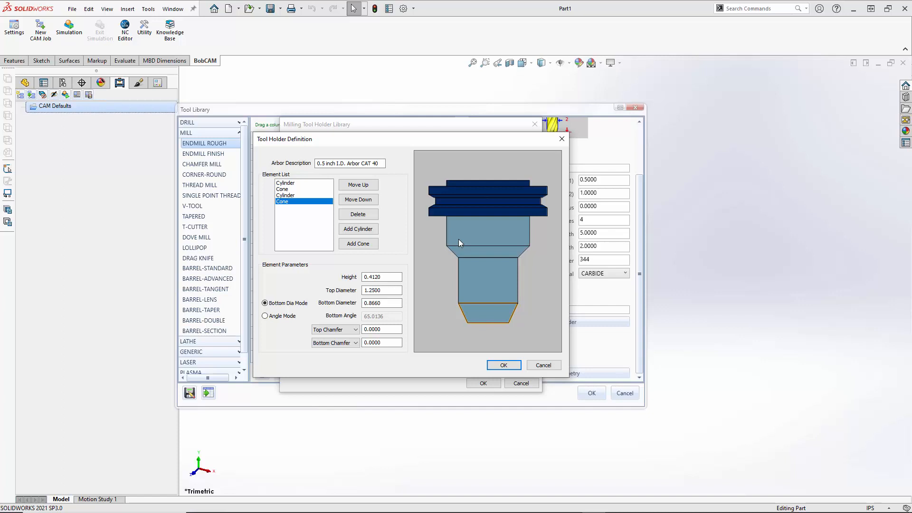
pyautogui.click(502, 364)
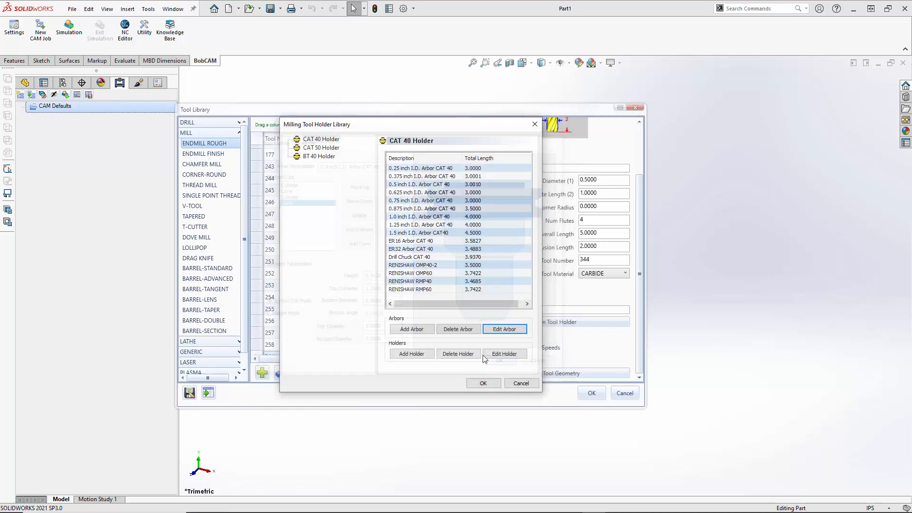
# Step: Assign the 0.5 inch I.D. Arbor CAT 40 as the endmill's tool holder
pyautogui.click(415, 185)
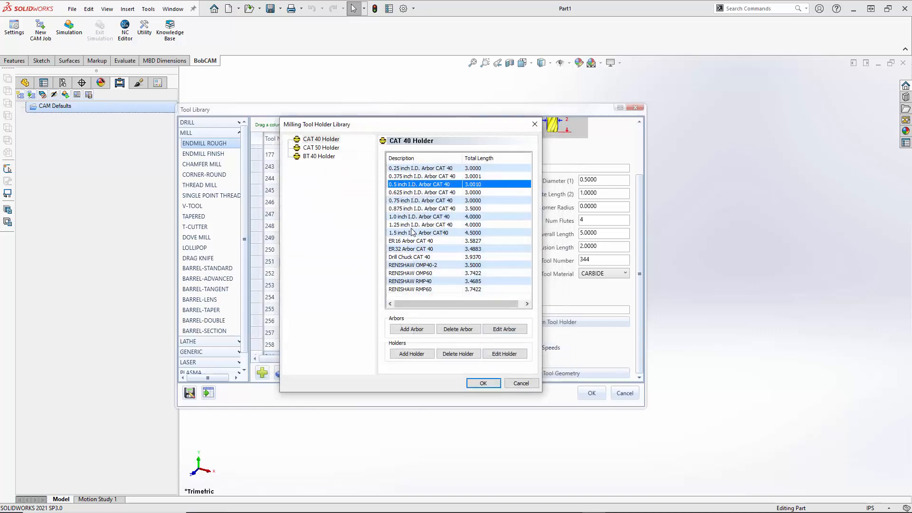
pyautogui.click(483, 383)
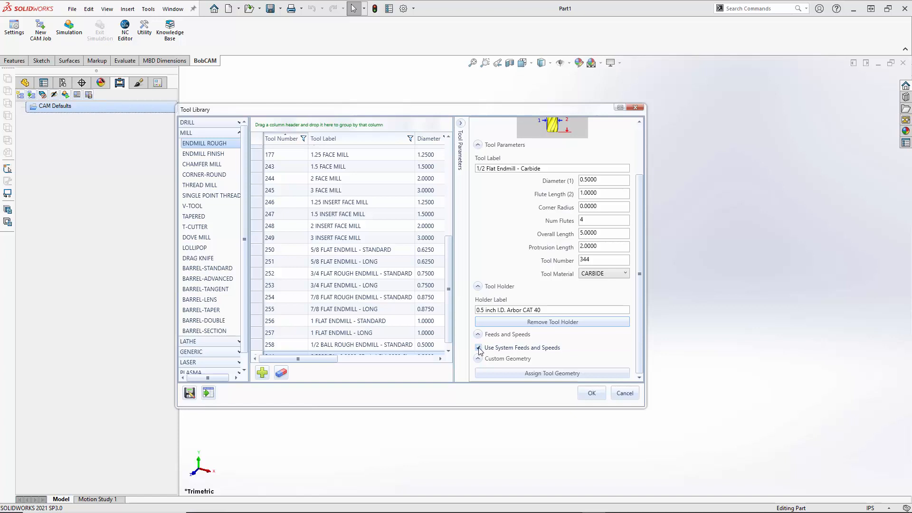
# Step: Disable system feeds and speeds and set the spindle speed to 18000 RPM, plunge feedrate to 25 and cutting feedrate to 100
pyautogui.click(478, 348)
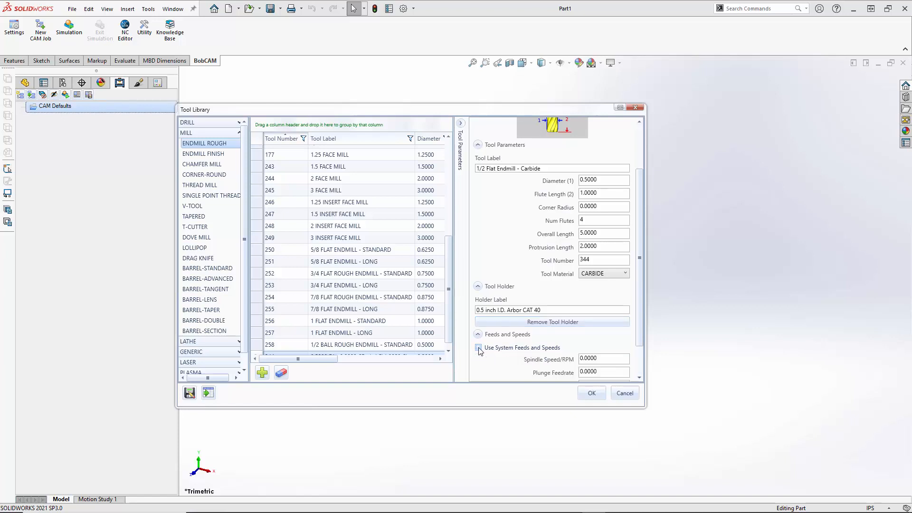
pyautogui.scroll(-1, 537, 331)
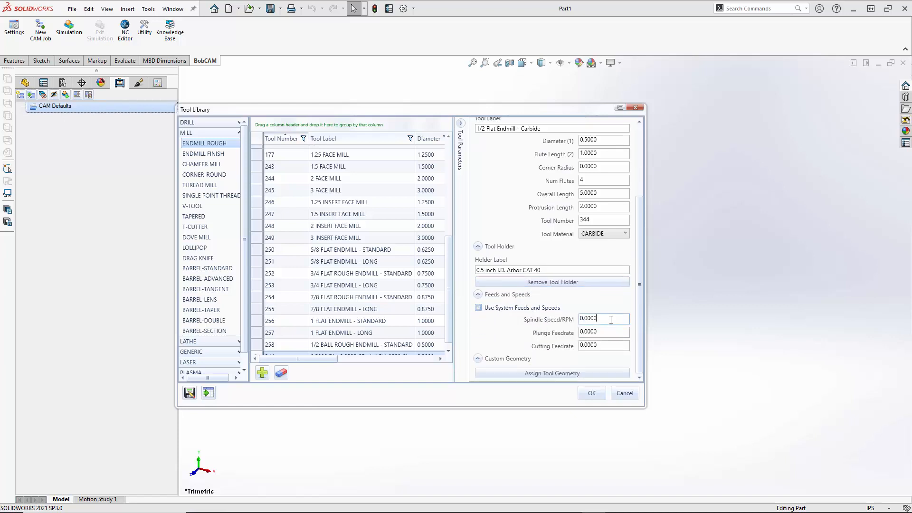
pyautogui.moveTo(611, 319); pyautogui.dragTo(577, 318)
pyautogui.write('18000')
pyautogui.press('Tab')
pyautogui.write('25')
pyautogui.press('Tab')
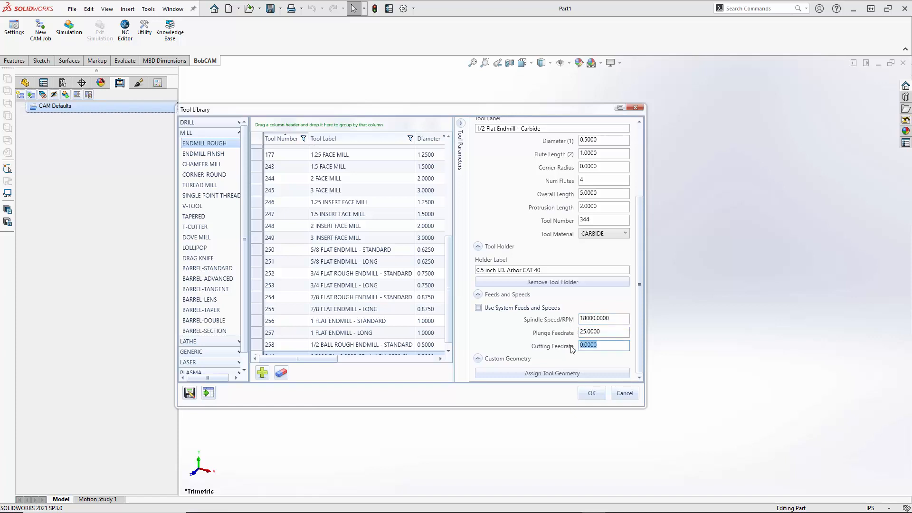
pyautogui.write('100')
pyautogui.press('Tab')
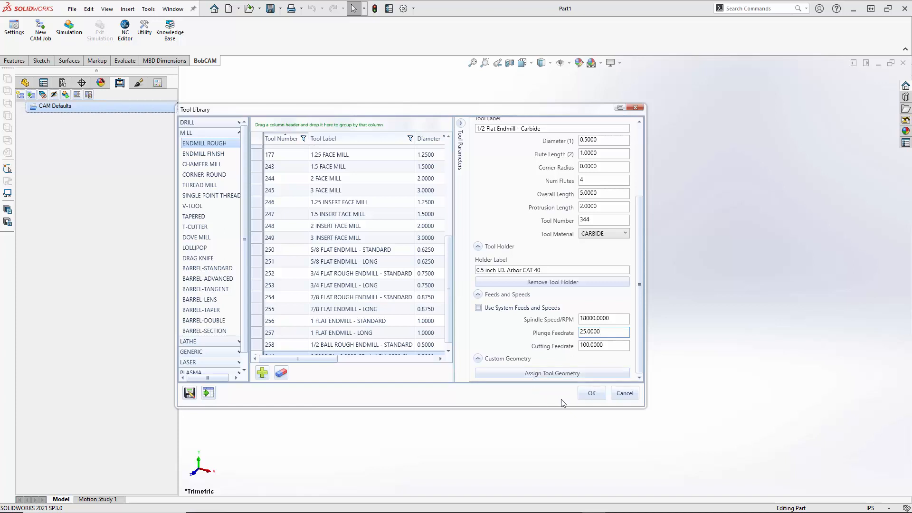
# Step: Open the custom tool shape selection for the endmill and cancel it without selecting any geometry
pyautogui.click(529, 372)
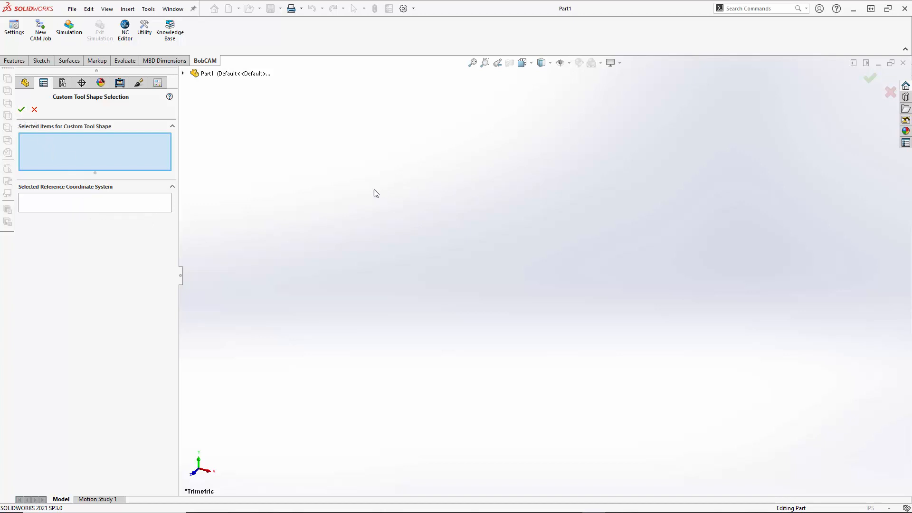
pyautogui.click(35, 110)
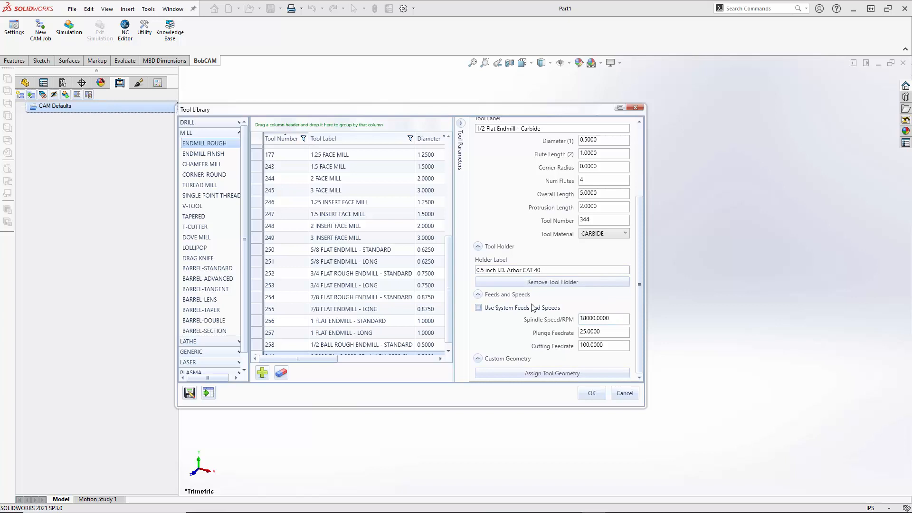
# Step: Turn system feeds and speeds back on for the endmill, collapse the tool parameters and accept the Tool Library changes
pyautogui.click(478, 307)
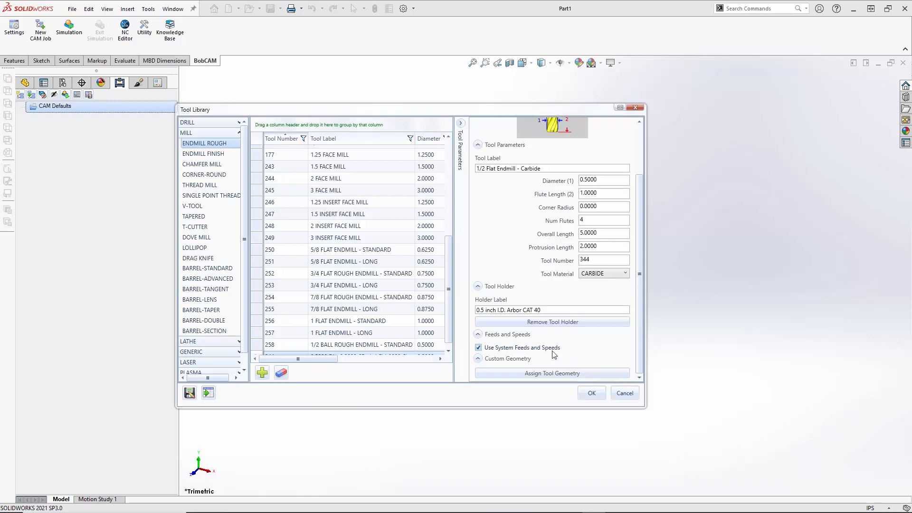
pyautogui.click(462, 125)
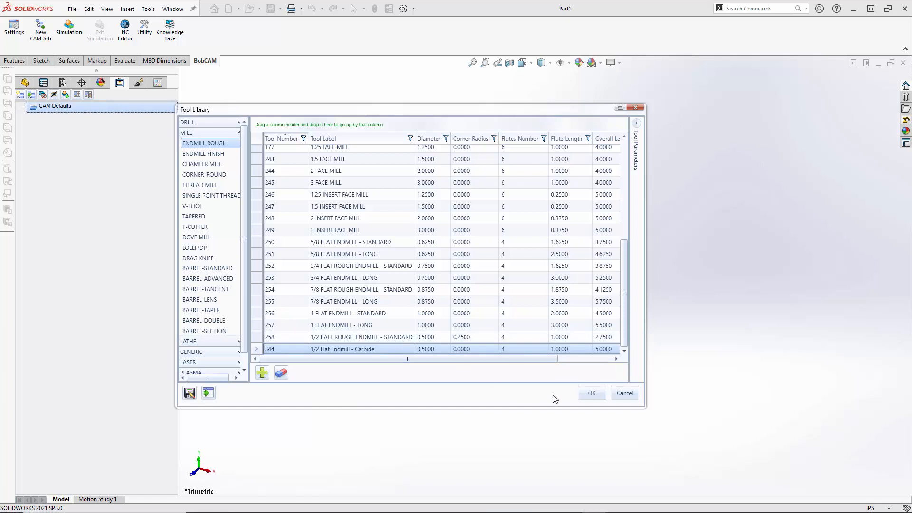
pyautogui.click(592, 393)
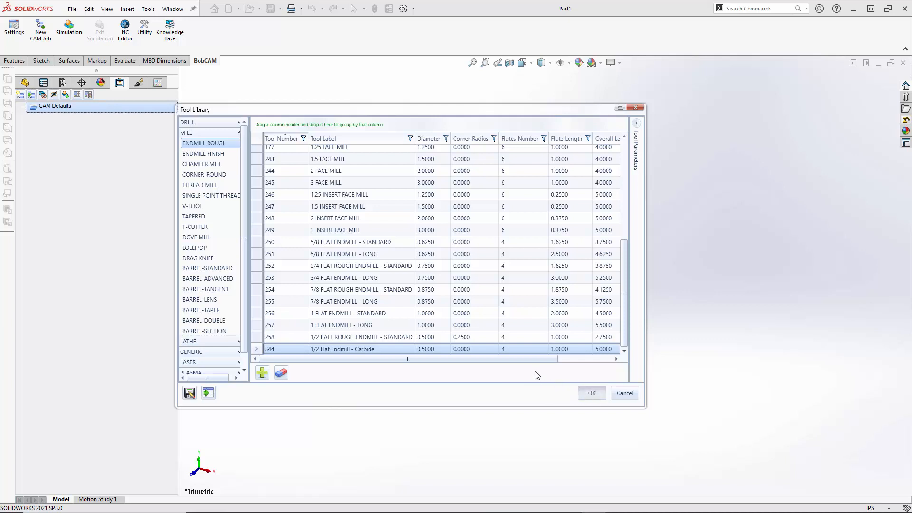